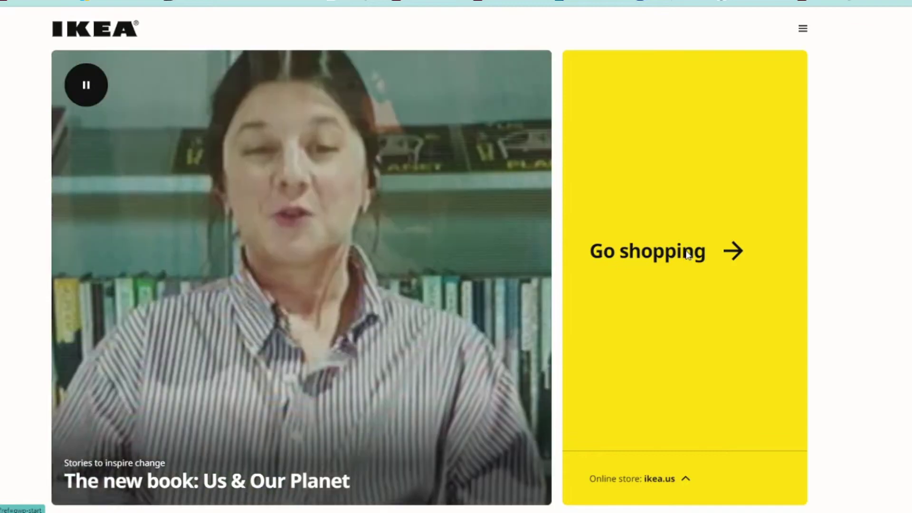
Go to the IKEA online shop's Kitchen & appliances category and scroll to its Last Chance fronts
{"action": "left_click", "coordinate": [687, 255]}
{"action": "left_click", "coordinate": [151, 85]}
{"action": "left_click", "coordinate": [27, 250]}
{"action": "scroll", "coordinate": [261, 220], "scroll_direction": "down", "scroll_amount": 2}
{"action": "scroll", "coordinate": [260, 221], "scroll_direction": "down", "scroll_amount": 14}
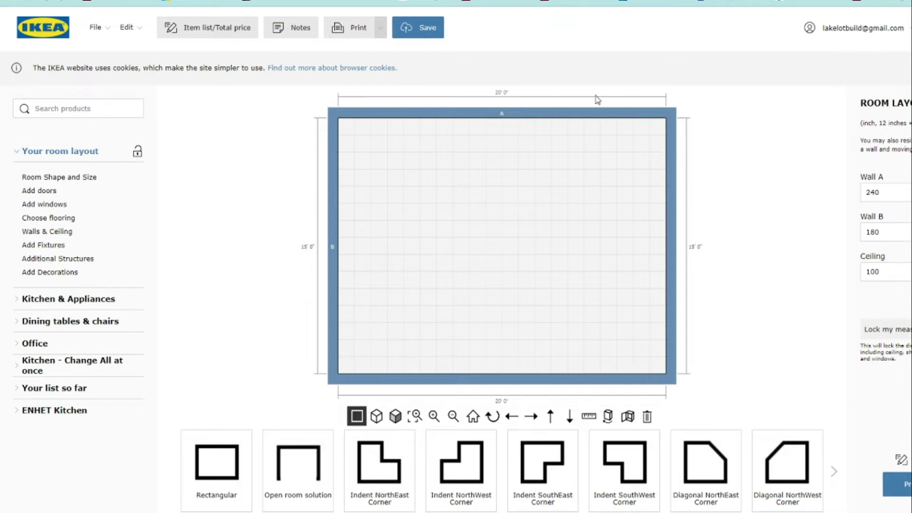
Try the indented and diagonal corner room shapes, then settle on a plain rectangle
{"action": "left_click", "coordinate": [453, 473]}
{"action": "left_click", "coordinate": [538, 459]}
{"action": "left_click", "coordinate": [697, 451]}
{"action": "left_click", "coordinate": [228, 475]}
Set Wall A to 300 and view the rectangular room in 3D
{"action": "left_click", "coordinate": [297, 477]}
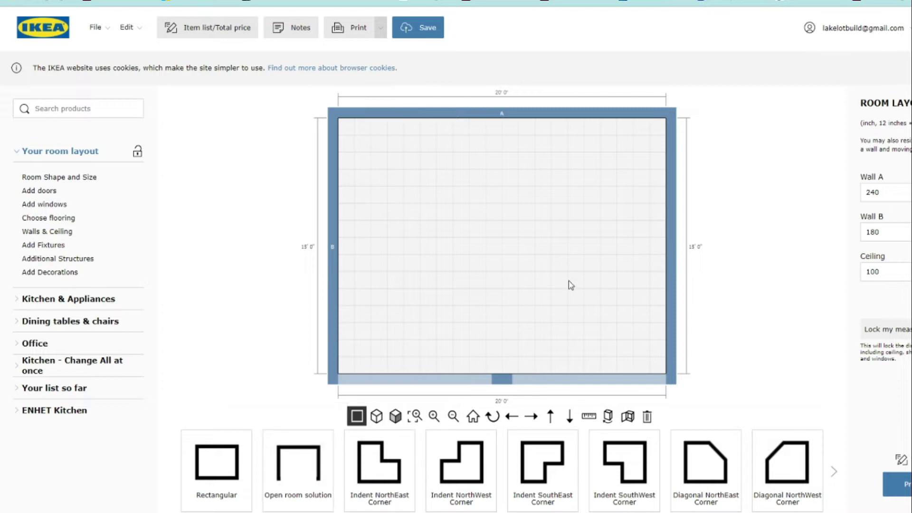
{"action": "left_click_drag", "start_coordinate": [886, 192], "coordinate": [865, 193]}
{"action": "key", "text": "Return"}
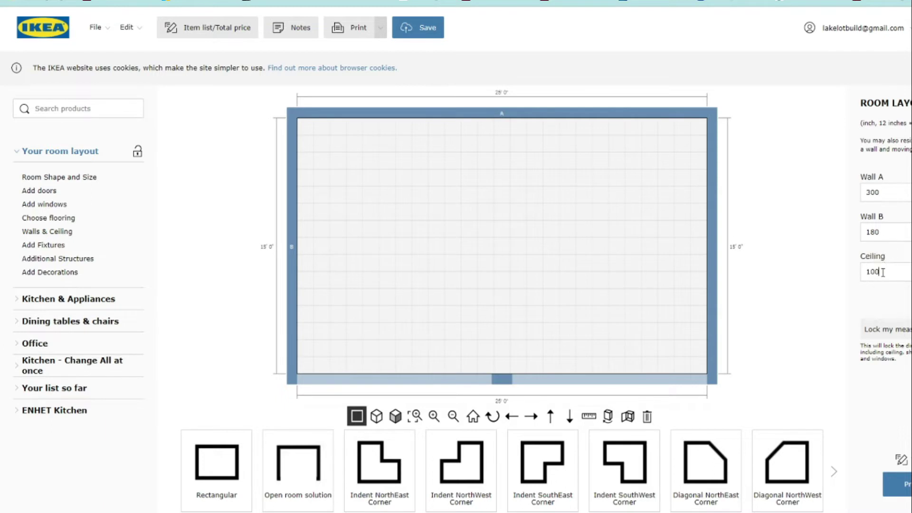
{"action": "left_click_drag", "start_coordinate": [882, 274], "coordinate": [863, 271]}
{"action": "left_click", "coordinate": [376, 416]}
Add a traditional interior door and place it on the right wall
{"action": "left_click", "coordinate": [40, 192]}
{"action": "mouse_move", "coordinate": [213, 465]}
{"action": "left_click", "coordinate": [208, 416]}
{"action": "left_click_drag", "start_coordinate": [498, 222], "coordinate": [800, 249]}
Add a double-hung window to the back wall, shifted slightly left
{"action": "left_click", "coordinate": [40, 205]}
{"action": "left_click_drag", "start_coordinate": [490, 464], "coordinate": [493, 375]}
{"action": "left_click_drag", "start_coordinate": [494, 468], "coordinate": [494, 419]}
{"action": "left_click", "coordinate": [499, 470]}
{"action": "mouse_move", "coordinate": [502, 192]}
{"action": "left_mouse_down"}
{"action": "mouse_move", "coordinate": [485, 193]}
{"action": "mouse_move", "coordinate": [499, 193]}
{"action": "left_mouse_up"}
Try wood and pink tile floors, then apply the light grey diamond tile
{"action": "left_click", "coordinate": [40, 220]}
{"action": "left_click", "coordinate": [41, 235]}
{"action": "left_click", "coordinate": [278, 480]}
{"action": "left_click", "coordinate": [390, 469]}
{"action": "left_click", "coordinate": [35, 250]}
{"action": "left_click", "coordinate": [312, 457]}
{"action": "left_click", "coordinate": [545, 475]}
{"action": "mouse_move", "coordinate": [625, 441]}
Paint the walls pale grey-blue after trying lavender
{"action": "left_click", "coordinate": [42, 319]}
{"action": "left_click", "coordinate": [52, 249]}
{"action": "left_click", "coordinate": [230, 474]}
{"action": "left_click", "coordinate": [311, 475]}
{"action": "mouse_move", "coordinate": [697, 469]}
{"action": "left_click", "coordinate": [779, 466]}
{"action": "left_click", "coordinate": [313, 458]}
{"action": "left_click", "coordinate": [36, 317]}
Add the SE H2BT5I 90H tall cabinet with 30-wide drawers against the left wall
{"action": "left_click", "coordinate": [66, 349]}
{"action": "left_click", "coordinate": [57, 215]}
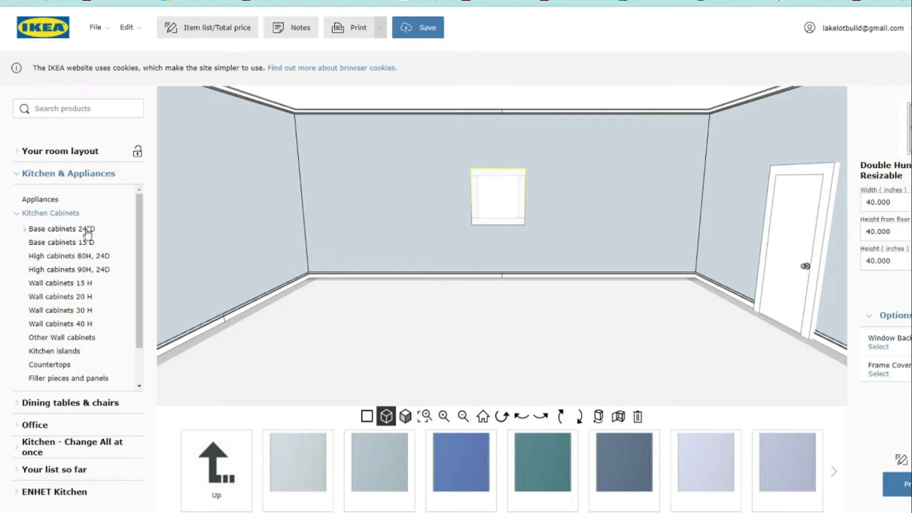
{"action": "left_click", "coordinate": [54, 272]}
{"action": "left_click", "coordinate": [72, 340]}
{"action": "mouse_move", "coordinate": [386, 472]}
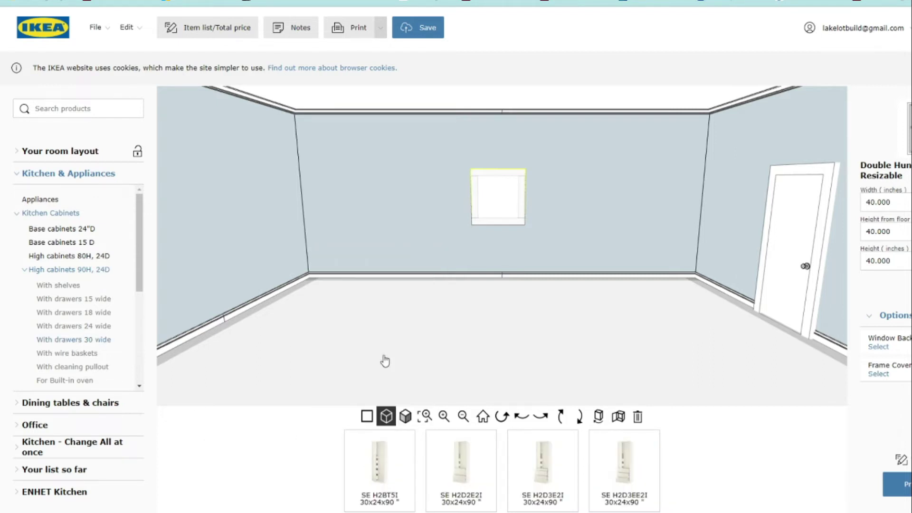
{"action": "left_click", "coordinate": [371, 417]}
{"action": "left_click", "coordinate": [364, 418]}
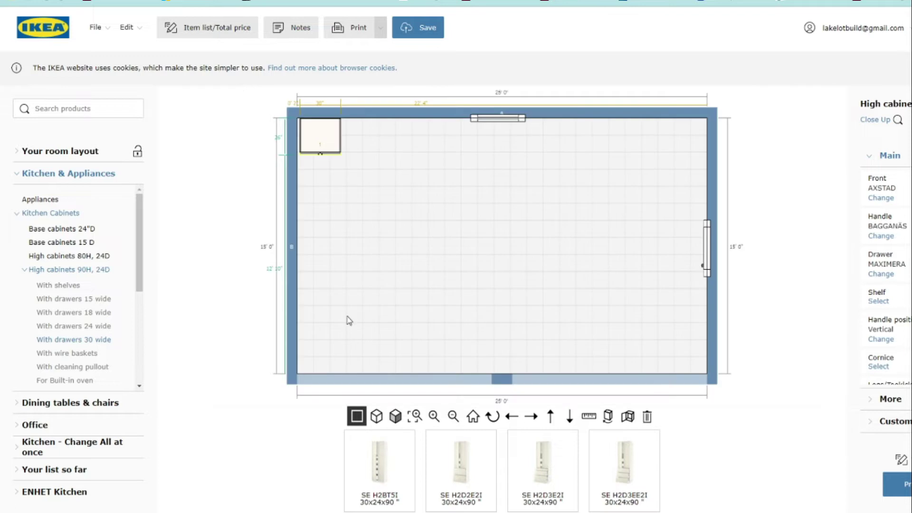
Add a second tall drawer cabinet at the bottom wall and check both in 3D
{"action": "mouse_move", "coordinate": [455, 470]}
{"action": "mouse_move", "coordinate": [535, 478]}
{"action": "left_click", "coordinate": [550, 365]}
{"action": "left_click", "coordinate": [381, 421]}
{"action": "left_click", "coordinate": [405, 416]}
{"action": "left_click", "coordinate": [367, 417]}
{"action": "mouse_move", "coordinate": [354, 422]}
{"action": "left_click", "coordinate": [68, 230]}
{"action": "left_click", "coordinate": [69, 290]}
{"action": "mouse_move", "coordinate": [262, 460]}
{"action": "left_click", "coordinate": [261, 459]}
{"action": "left_click_drag", "start_coordinate": [412, 140], "coordinate": [436, 241]}
{"action": "left_click_drag", "start_coordinate": [446, 271], "coordinate": [416, 206]}
{"action": "left_click_drag", "start_coordinate": [429, 242], "coordinate": [409, 212]}
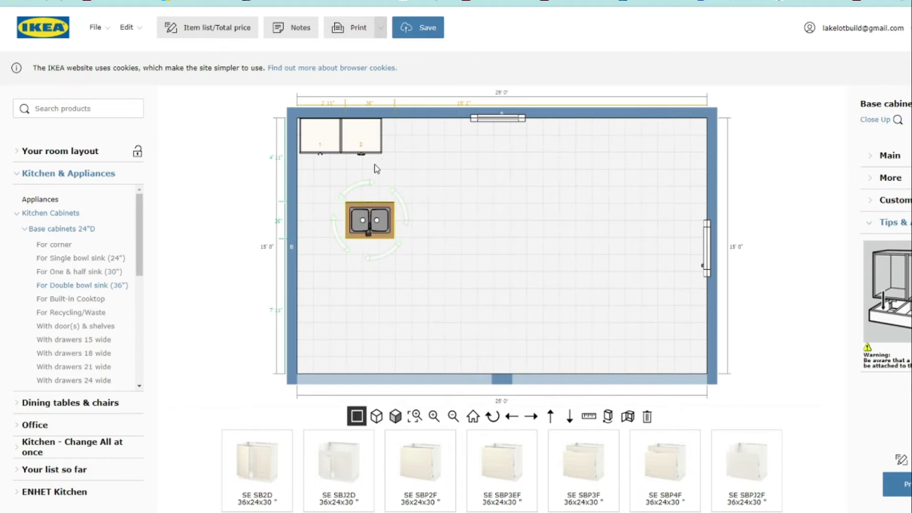
Add the SE B2E1I 30-wide drawer base cabinet next to the sink cabinet
{"action": "scroll", "coordinate": [76, 372], "scroll_direction": "down", "scroll_amount": 5}
{"action": "scroll", "coordinate": [71, 294], "scroll_direction": "up", "scroll_amount": 3}
{"action": "scroll", "coordinate": [71, 309], "scroll_direction": "down", "scroll_amount": 3}
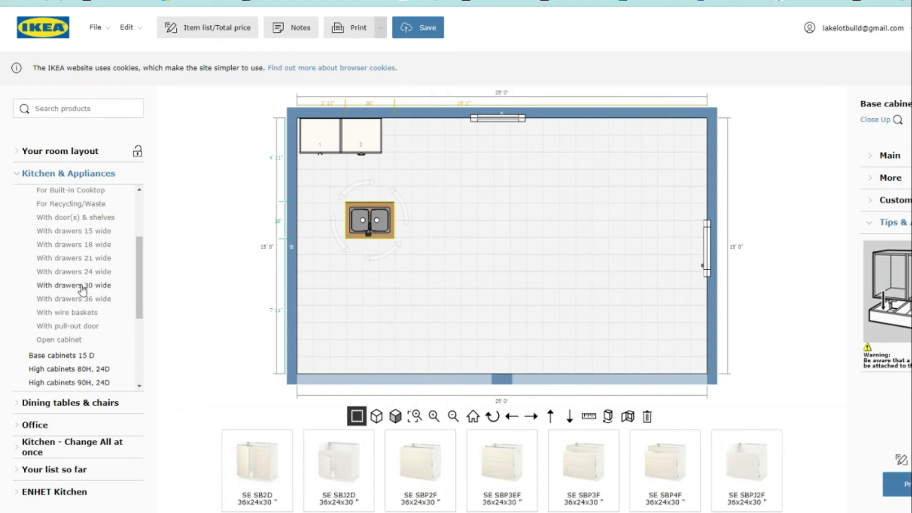
{"action": "left_click", "coordinate": [82, 286]}
{"action": "mouse_move", "coordinate": [457, 470]}
{"action": "left_click", "coordinate": [452, 416]}
Switch to the textured 3D view, then orbit and zoom around the sink island and tall cabinet
{"action": "left_click", "coordinate": [377, 416]}
{"action": "left_click", "coordinate": [405, 416]}
{"action": "left_click", "coordinate": [518, 418]}
{"action": "left_click", "coordinate": [540, 418]}
{"action": "left_click", "coordinate": [540, 418]}
{"action": "left_click", "coordinate": [444, 416]}
{"action": "left_click", "coordinate": [531, 418]}
{"action": "left_click", "coordinate": [520, 417]}
{"action": "left_click", "coordinate": [520, 417]}
{"action": "left_click", "coordinate": [519, 417]}
Apply AXSTAD dark gray fronts to the whole kitchen and review the tall cabinet
{"action": "left_click", "coordinate": [364, 187]}
{"action": "left_click", "coordinate": [89, 446]}
{"action": "left_click", "coordinate": [32, 280]}
{"action": "left_click", "coordinate": [488, 440]}
{"action": "left_click", "coordinate": [540, 416]}
{"action": "left_click", "coordinate": [461, 473]}
{"action": "left_click", "coordinate": [482, 417]}
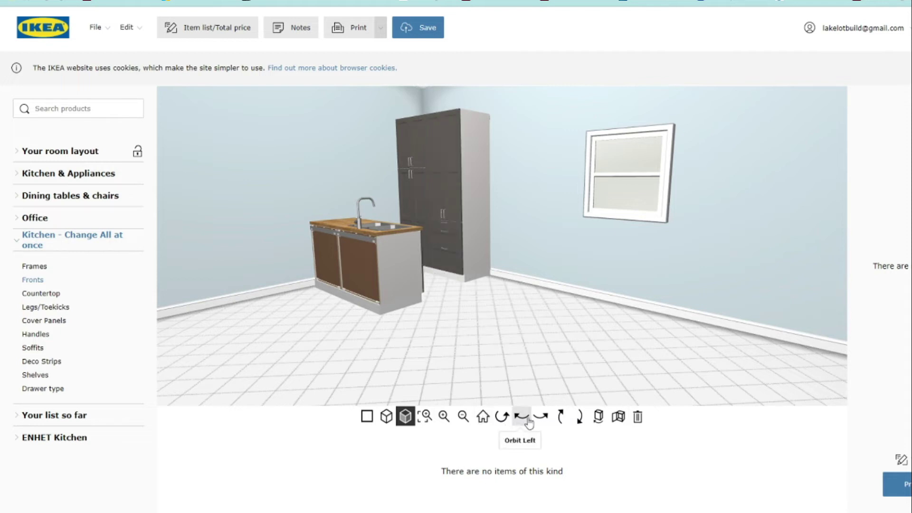
{"action": "left_click", "coordinate": [539, 418]}
{"action": "left_click", "coordinate": [520, 417]}
Preview ASKERSUND, then apply BODBYN dark green fronts to all cabinets
{"action": "left_click", "coordinate": [33, 281]}
{"action": "left_click", "coordinate": [212, 477]}
{"action": "left_click", "coordinate": [706, 472]}
{"action": "left_click", "coordinate": [726, 417]}
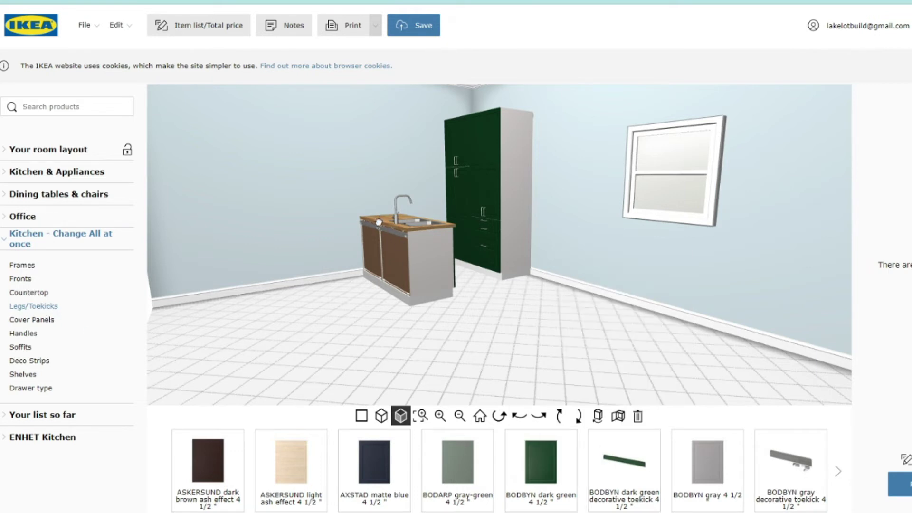
Expand Countertops and list the extra countertop solutions with two resizable worktops
{"action": "left_click", "coordinate": [34, 172]}
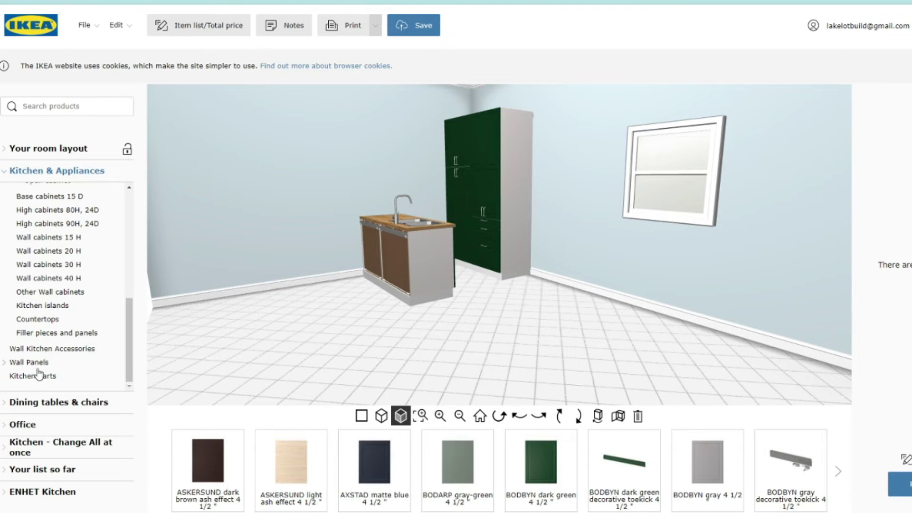
{"action": "left_click", "coordinate": [51, 321]}
{"action": "left_click", "coordinate": [53, 324]}
{"action": "left_click", "coordinate": [41, 323]}
{"action": "left_click", "coordinate": [44, 336]}
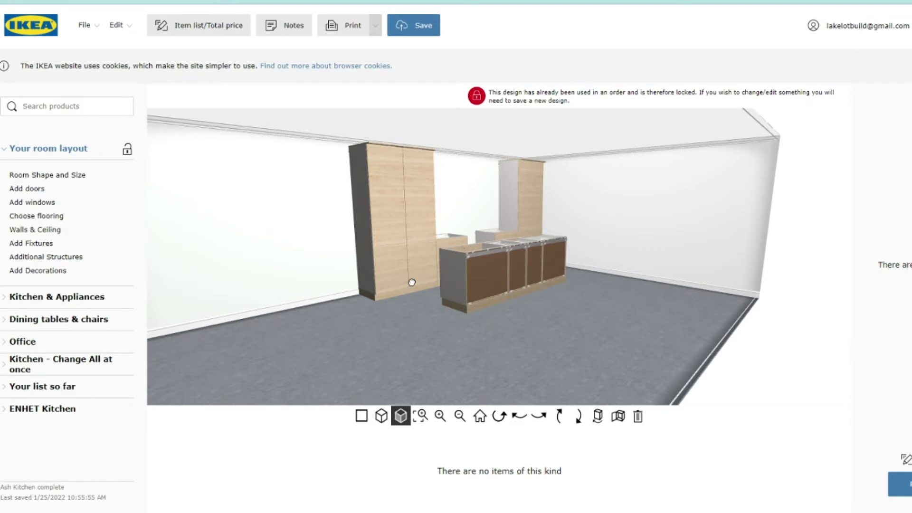
{"action": "left_click", "coordinate": [411, 282]}
{"action": "left_click", "coordinate": [599, 416]}
{"action": "left_click", "coordinate": [519, 416]}
{"action": "left_click", "coordinate": [540, 417]}
{"action": "left_click_drag", "start_coordinate": [541, 420], "coordinate": [541, 421]}
{"action": "left_click", "coordinate": [519, 417]}
{"action": "left_click", "coordinate": [519, 416]}
{"action": "left_click", "coordinate": [408, 229]}
{"action": "left_click", "coordinate": [618, 416]}
{"action": "left_click", "coordinate": [618, 416]}
{"action": "left_click", "coordinate": [618, 416]}
{"action": "left_click", "coordinate": [519, 416]}
{"action": "left_click", "coordinate": [518, 416]}
{"action": "left_click", "coordinate": [518, 416]}
{"action": "left_click", "coordinate": [521, 417]}
{"action": "left_click", "coordinate": [521, 417]}
Orbit the 3D view left across the cabinet run
{"action": "left_click", "coordinate": [519, 417]}
{"action": "left_click", "coordinate": [520, 418]}
{"action": "left_click", "coordinate": [520, 418]}
{"action": "left_click", "coordinate": [519, 417]}
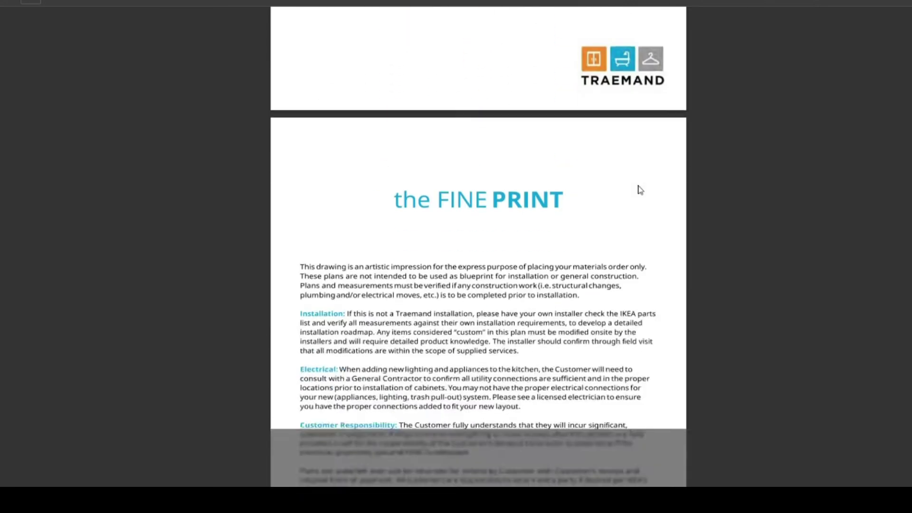
{"action": "scroll", "coordinate": [639, 190], "scroll_direction": "down", "scroll_amount": 12}
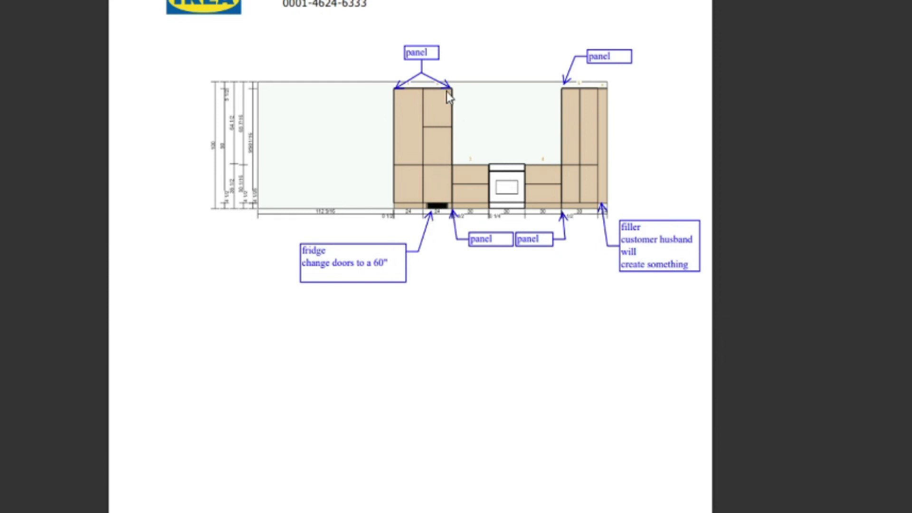
Scroll past the annotated elevation page to the plain cabinet elevation drawing in the Ash Kitchen PDF
{"action": "scroll", "coordinate": [562, 285], "scroll_direction": "down", "scroll_amount": 10}
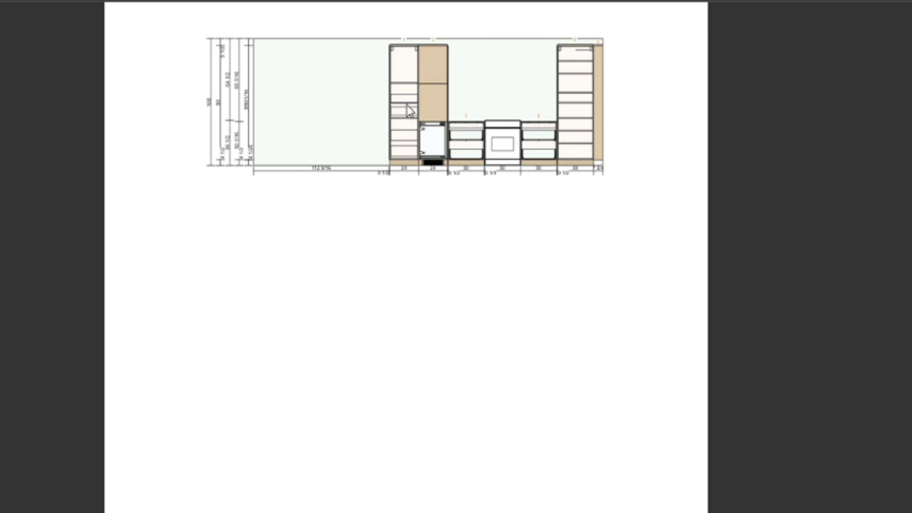
{"action": "scroll", "coordinate": [528, 284], "scroll_direction": "down", "scroll_amount": 10}
Scroll to page 9 listing cabinet 2's SEKTION high frame, ASKERSUND doors, UTRUSTA shelves and hinges
{"action": "scroll", "coordinate": [528, 284], "scroll_direction": "up", "scroll_amount": 3}
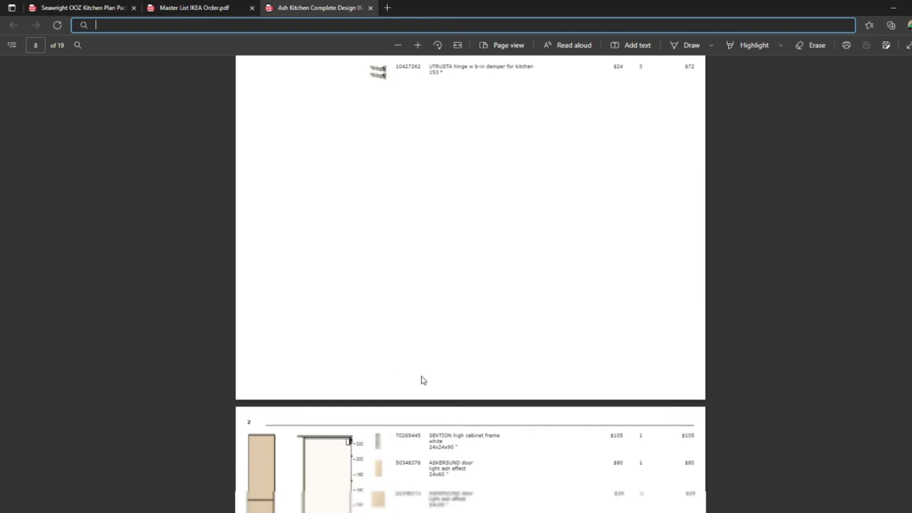
{"action": "scroll", "coordinate": [421, 376], "scroll_direction": "down", "scroll_amount": 5}
{"action": "scroll", "coordinate": [404, 318], "scroll_direction": "down", "scroll_amount": 1}
{"action": "scroll", "coordinate": [407, 319], "scroll_direction": "down", "scroll_amount": 5}
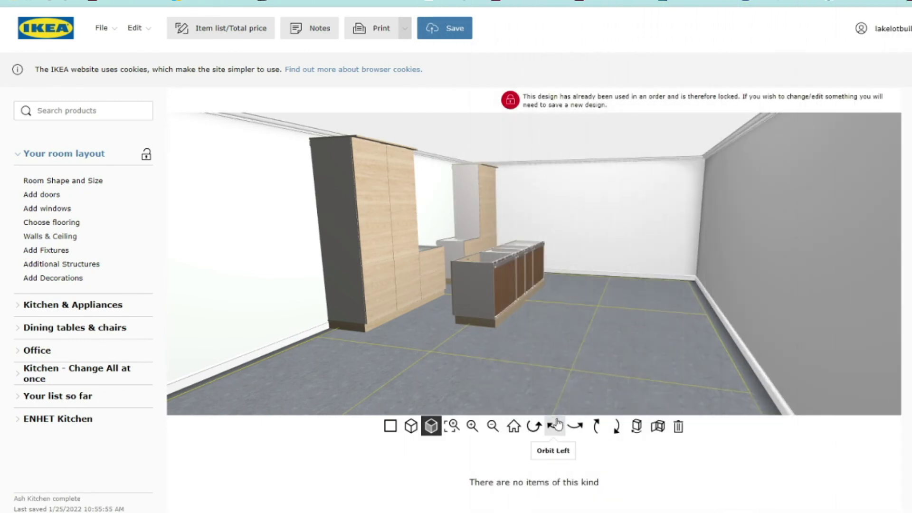
Orbit the 3D view left once and right twice to face the tall cabinets across the island
{"action": "left_click", "coordinate": [555, 427]}
{"action": "left_click", "coordinate": [575, 427]}
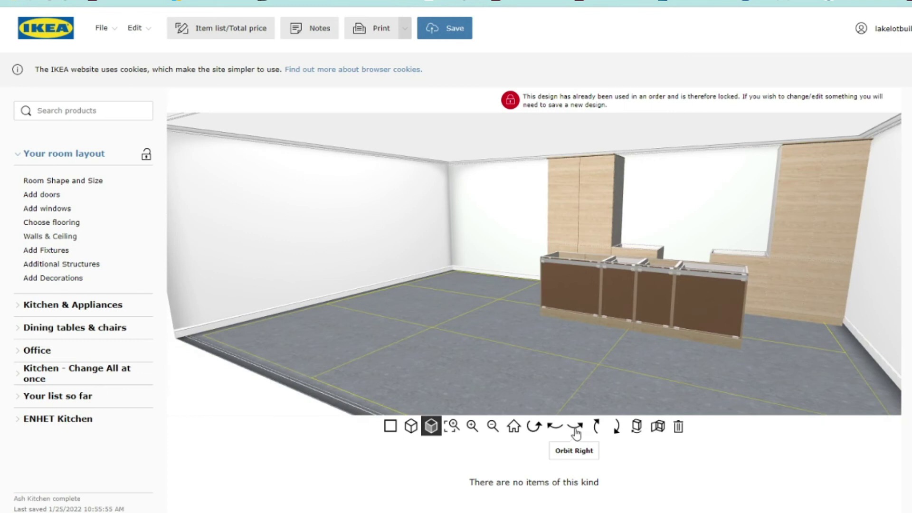
{"action": "left_click", "coordinate": [576, 429]}
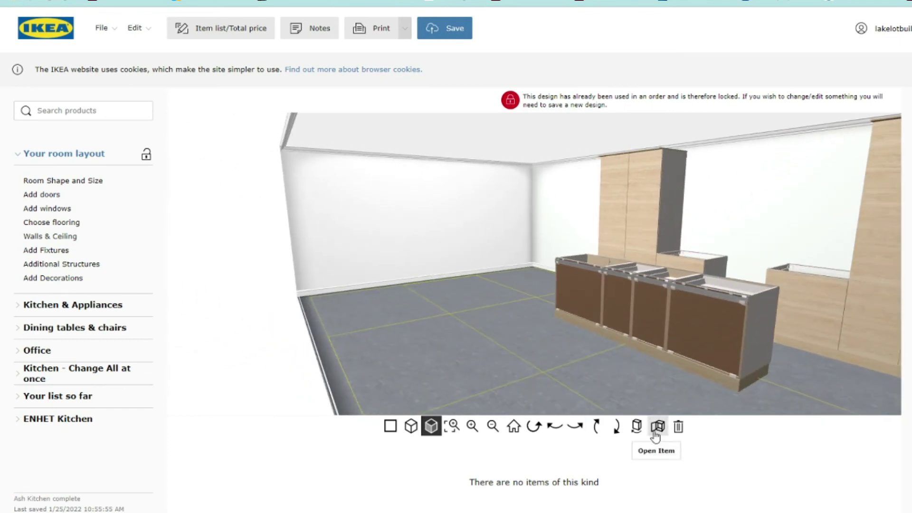